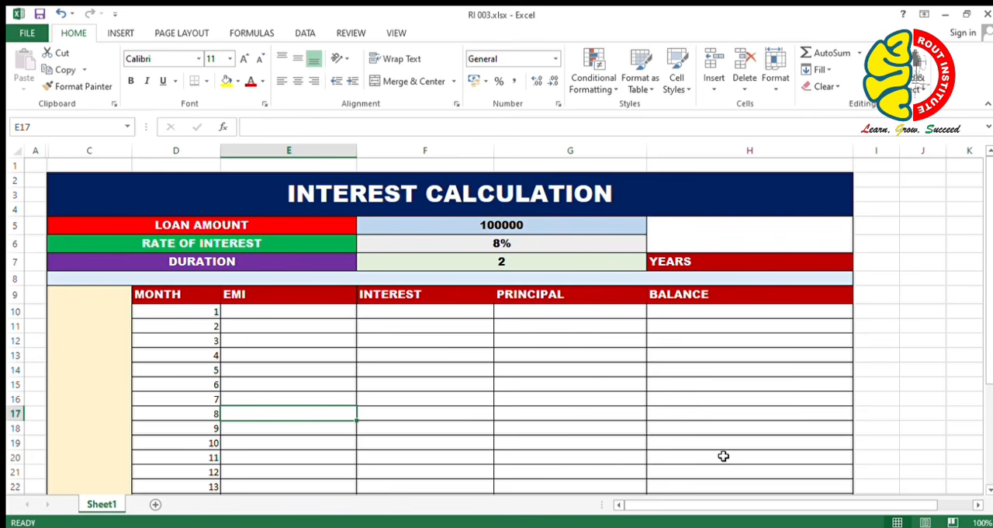
Begin a negated PMT formula in cell E10, the EMI cell for month 1.
{"action": "key", "text": "Up"}
{"action": "key", "text": "Up"}
{"action": "key", "text": "Up"}
{"action": "key", "text": "Up"}
{"action": "key", "text": "Up"}
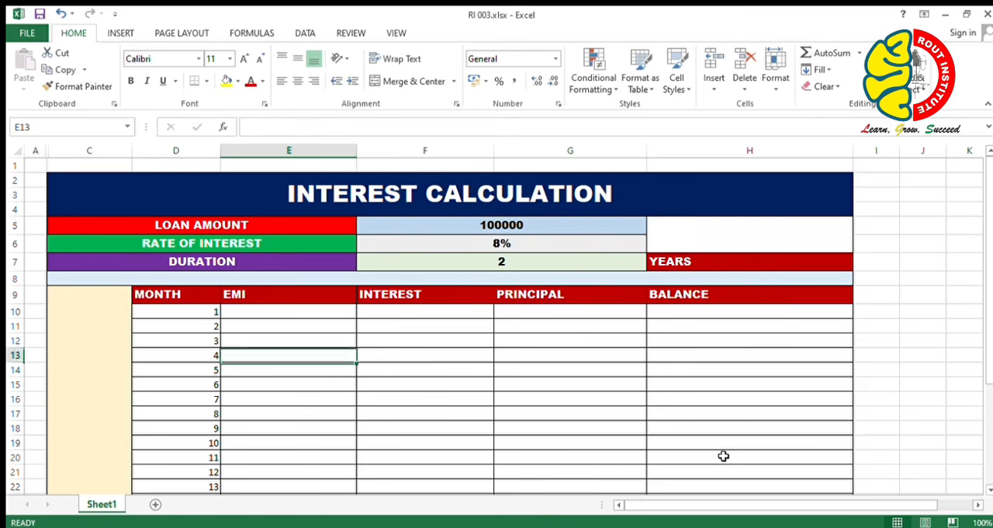
{"action": "key", "text": "Up"}
{"action": "key", "text": "Up"}
{"action": "type", "text": "="}
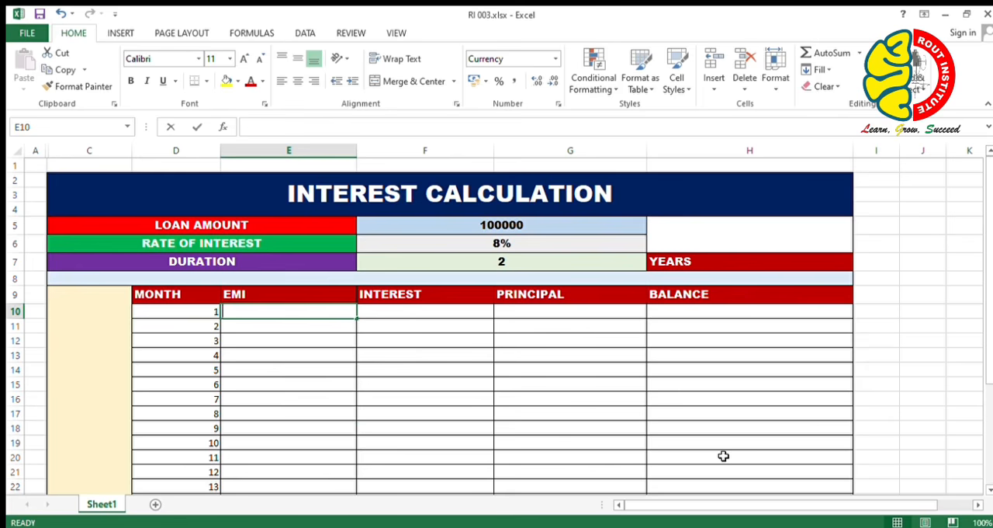
{"action": "type", "text": "-"}
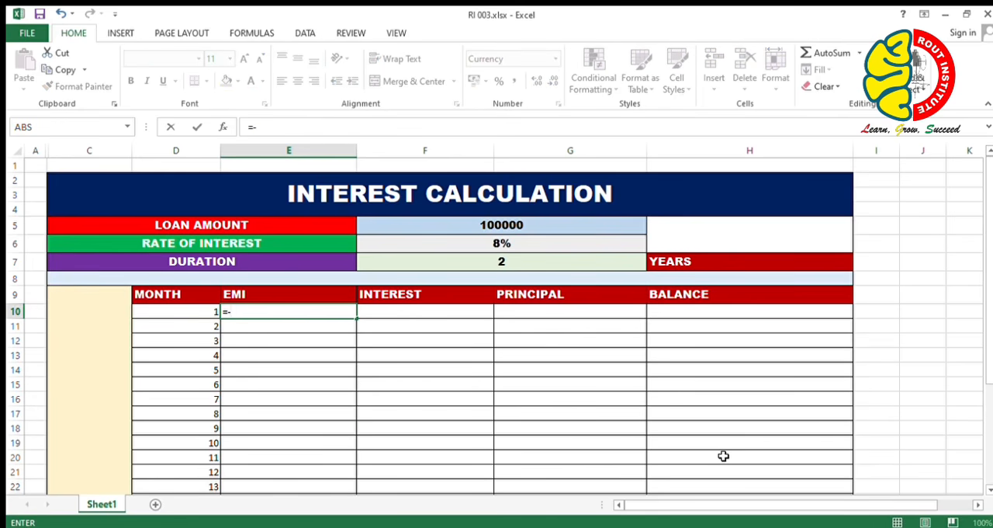
{"action": "type", "text": "pmt"}
{"action": "key", "text": "Tab"}
Set the PMT rate argument to the absolute interest rate reference divided by 12, $F$6/12.
{"action": "key", "text": "Up"}
{"action": "key", "text": "Up"}
{"action": "key", "text": "Up"}
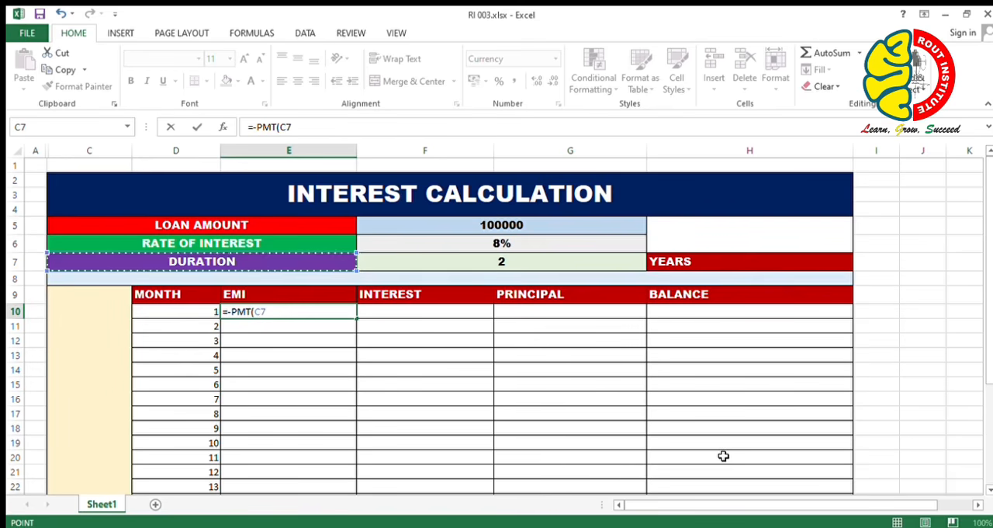
{"action": "key", "text": "Right"}
{"action": "key", "text": "Up"}
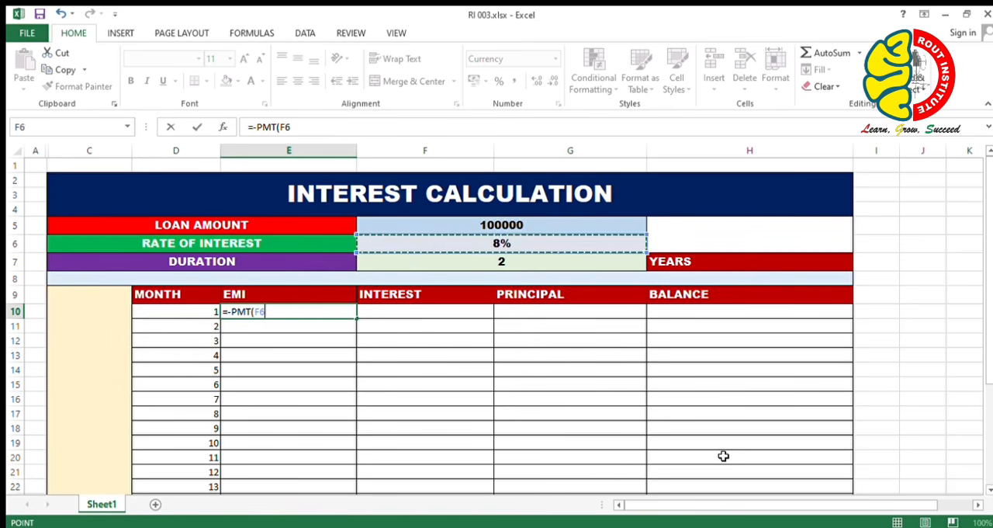
{"action": "key", "text": "F4"}
{"action": "type", "text": "/12"}
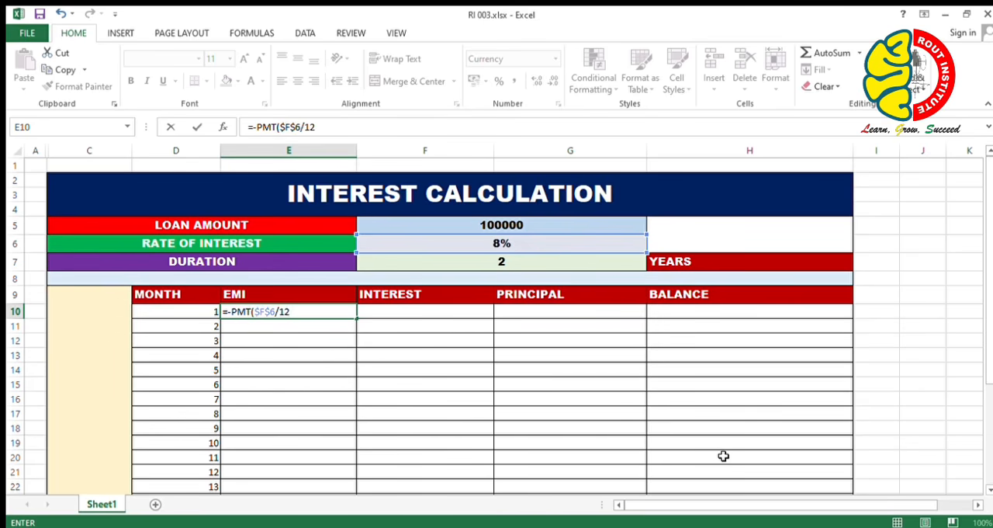
{"action": "type", "text": ","}
Add the number of payments to the PMT formula as the absolute duration reference times 12, $F$7*12.
{"action": "key", "text": "Up"}
{"action": "key", "text": "Up"}
{"action": "key", "text": "Up"}
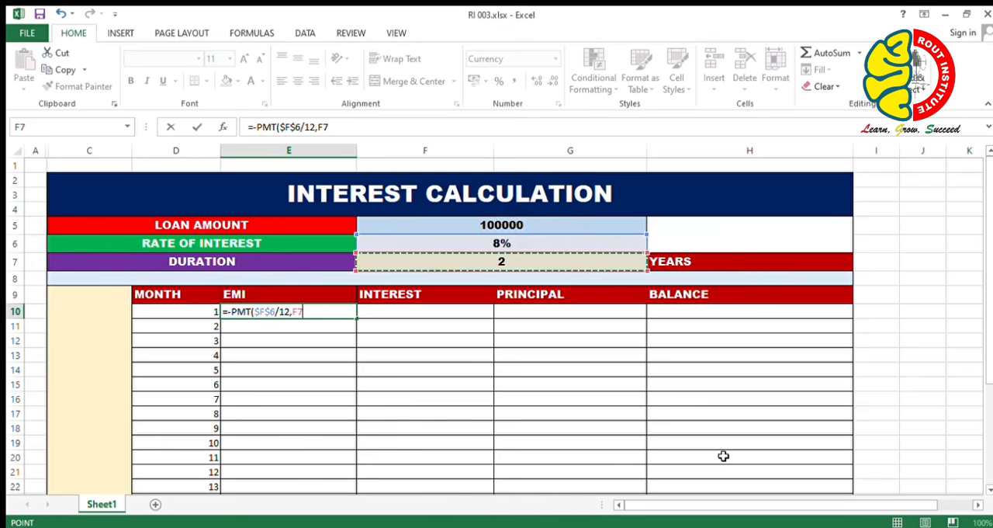
{"action": "key", "text": "F4"}
{"action": "type", "text": "*"}
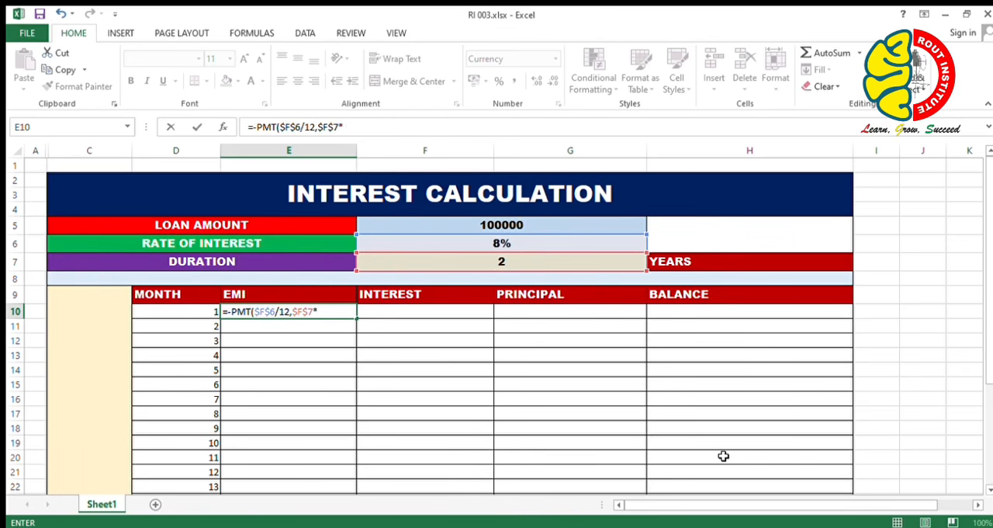
{"action": "type", "text": "12,"}
Add the absolute loan amount reference $F$5 as the present value and complete the PMT formula.
{"action": "key", "text": "Up"}
{"action": "key", "text": "Up"}
{"action": "key", "text": "Up"}
{"action": "key", "text": "Up"}
{"action": "key", "text": "Up"}
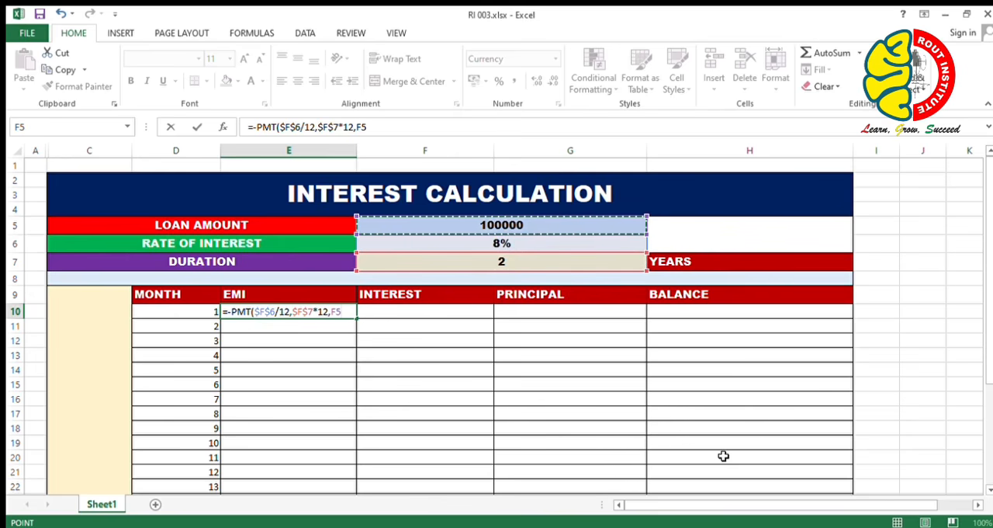
{"action": "key", "text": "F4"}
{"action": "type", "text": ")"}
{"action": "key", "text": "Return"}
Fill the EMI formula from E10 down through month 24 in row 33.
{"action": "key", "text": "Right"}
{"action": "key", "text": "Up"}
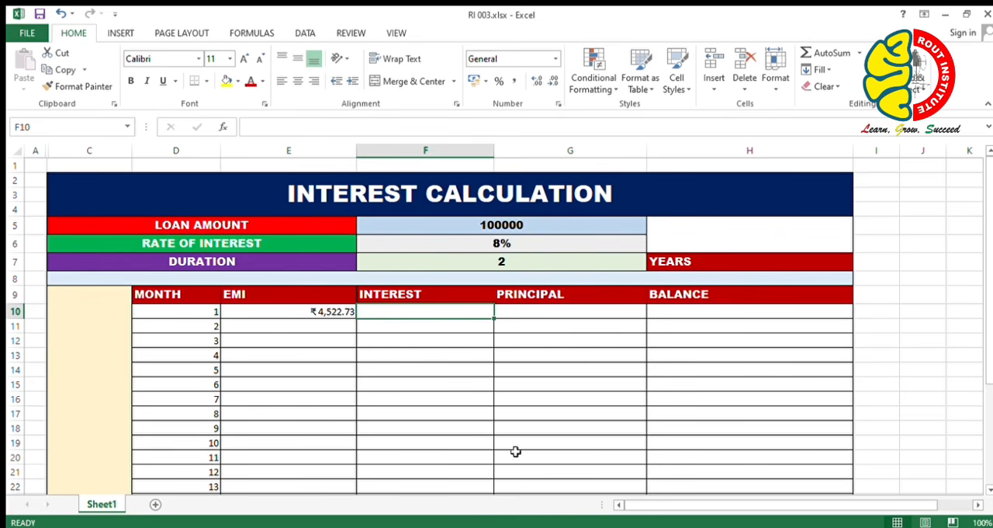
{"action": "left_click", "coordinate": [324, 309]}
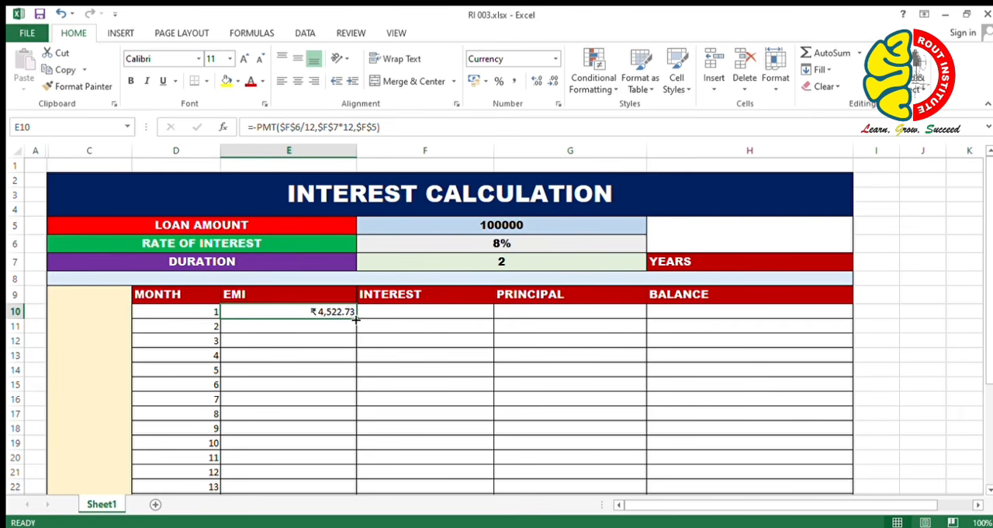
{"action": "double_click", "coordinate": [356, 319]}
{"action": "scroll", "coordinate": [356, 326], "scroll_direction": "down", "scroll_amount": 4}
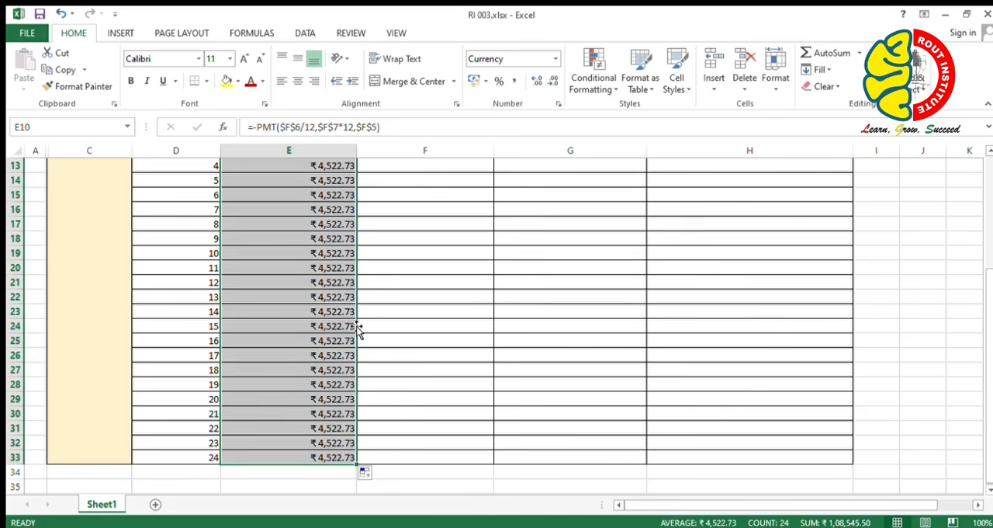
{"action": "scroll", "coordinate": [356, 326], "scroll_direction": "up", "scroll_amount": 3}
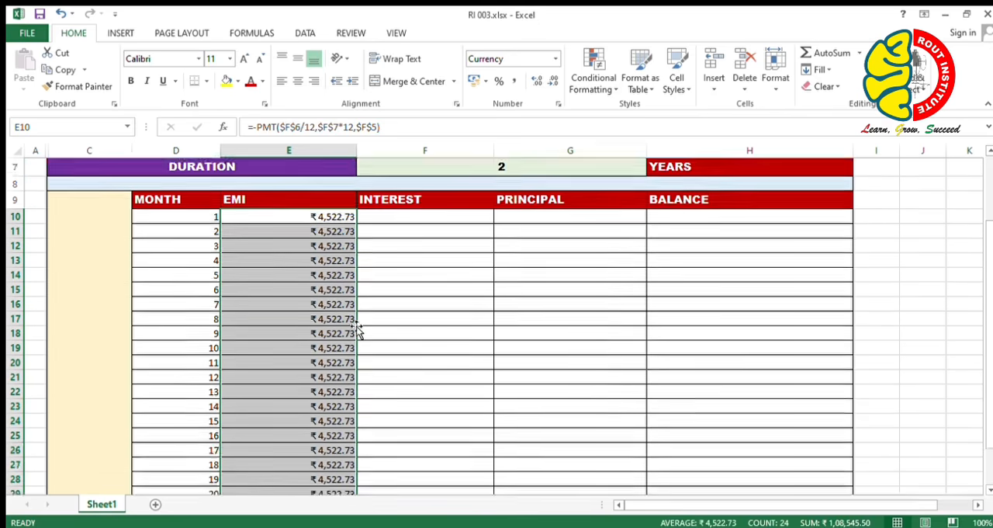
Begin a negated IPMT formula in cell F10, the interest cell for month 1.
{"action": "left_click", "coordinate": [403, 266]}
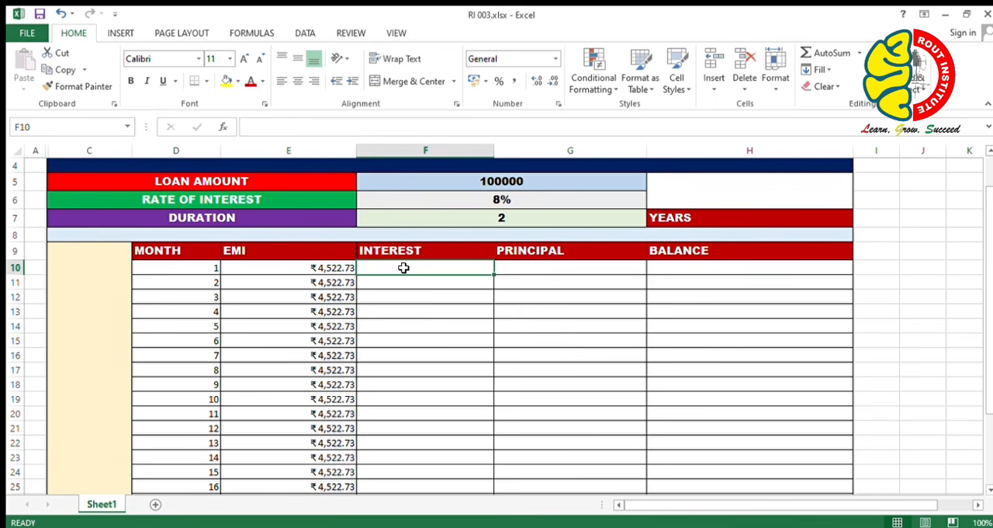
{"action": "type", "text": "="}
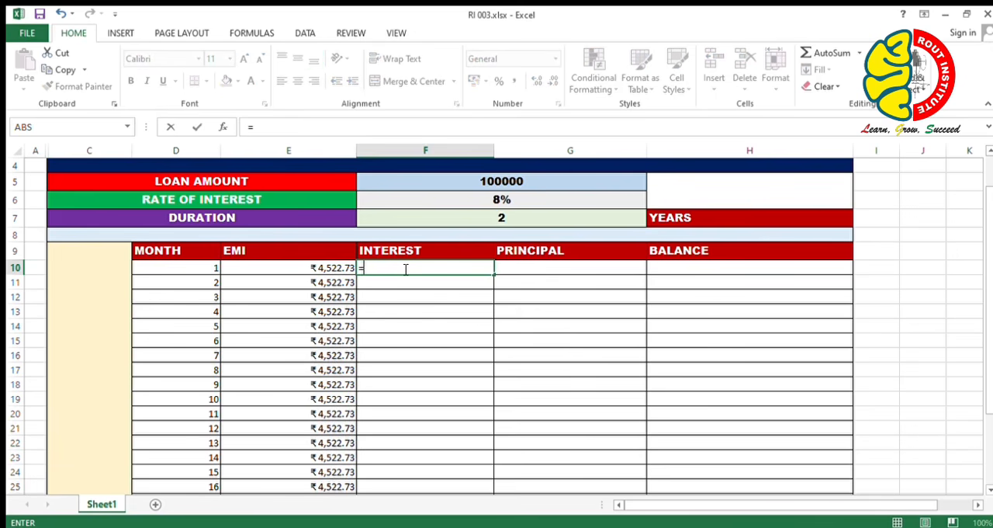
{"action": "type", "text": "-ipm"}
{"action": "key", "text": "Tab"}
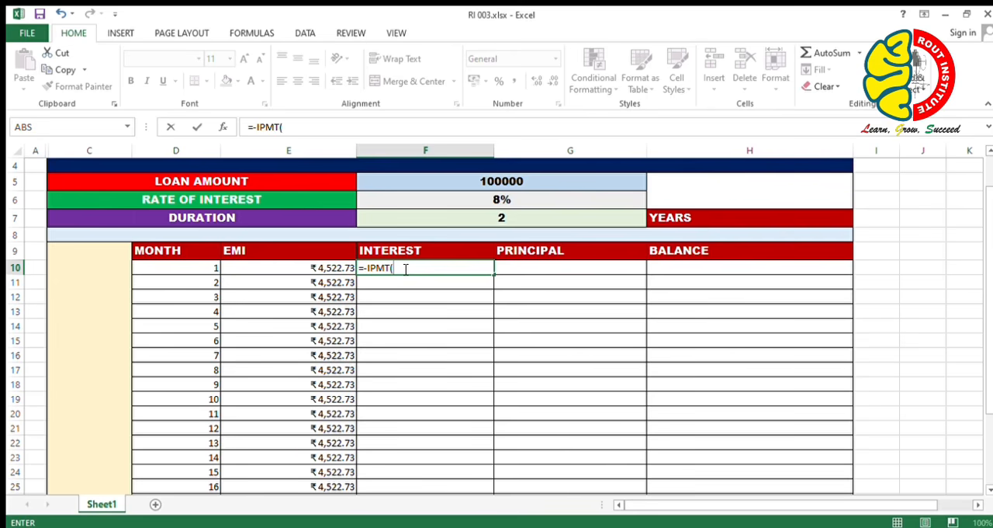
Set the IPMT rate argument to the absolute interest rate reference divided by 12, $F$6/12.
{"action": "key", "text": "Up"}
{"action": "key", "text": "Up"}
{"action": "key", "text": "Up"}
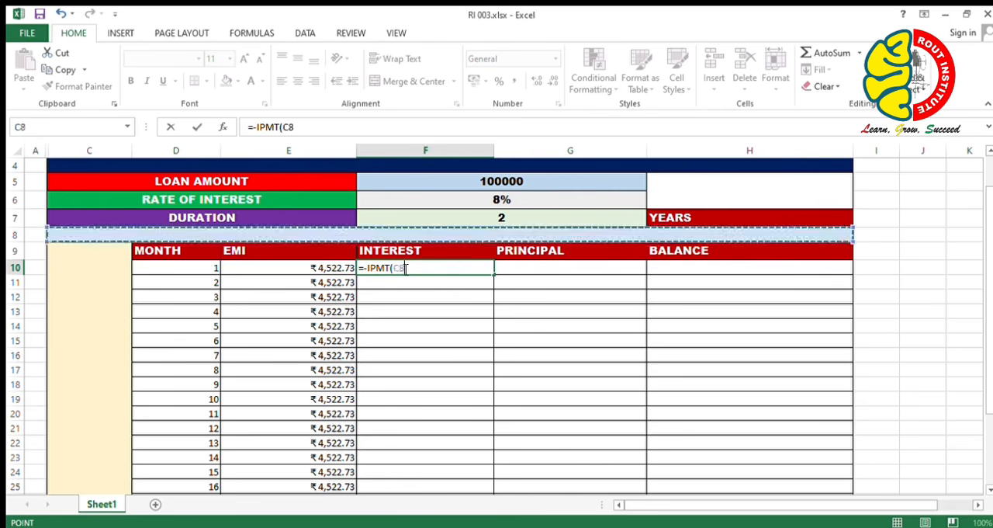
{"action": "key", "text": "Up"}
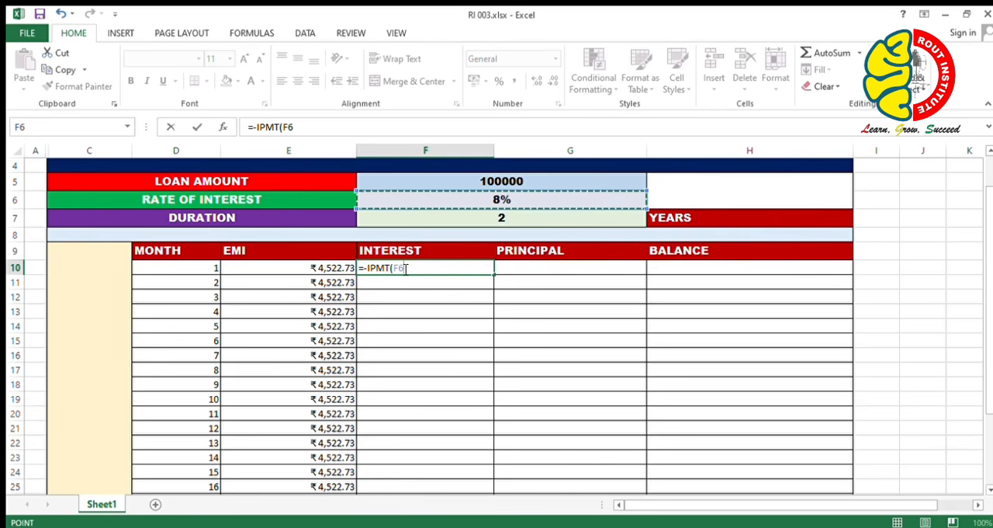
{"action": "key", "text": "F4"}
{"action": "type", "text": "/12"}
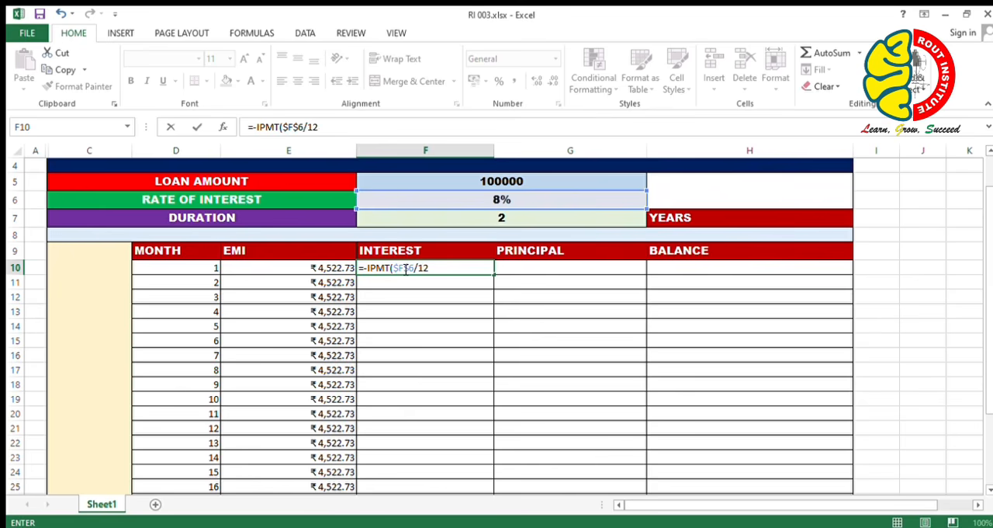
{"action": "type", "text": ","}
Add the month number cell D10 as the period argument of the IPMT formula, using a relative reference.
{"action": "key", "text": "Left"}
{"action": "key", "text": "Left"}
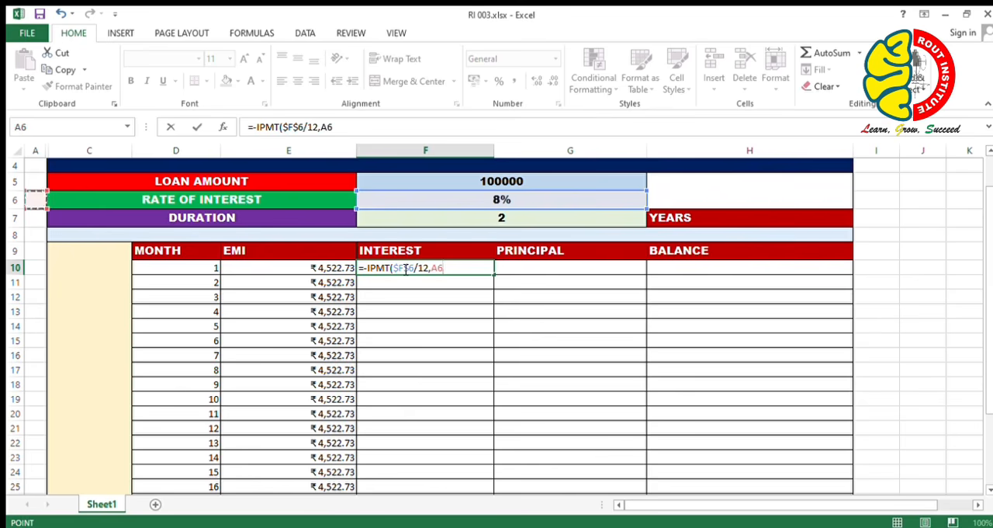
{"action": "key", "text": "Right"}
{"action": "key", "text": "Down"}
{"action": "key", "text": "Down"}
{"action": "key", "text": "Down"}
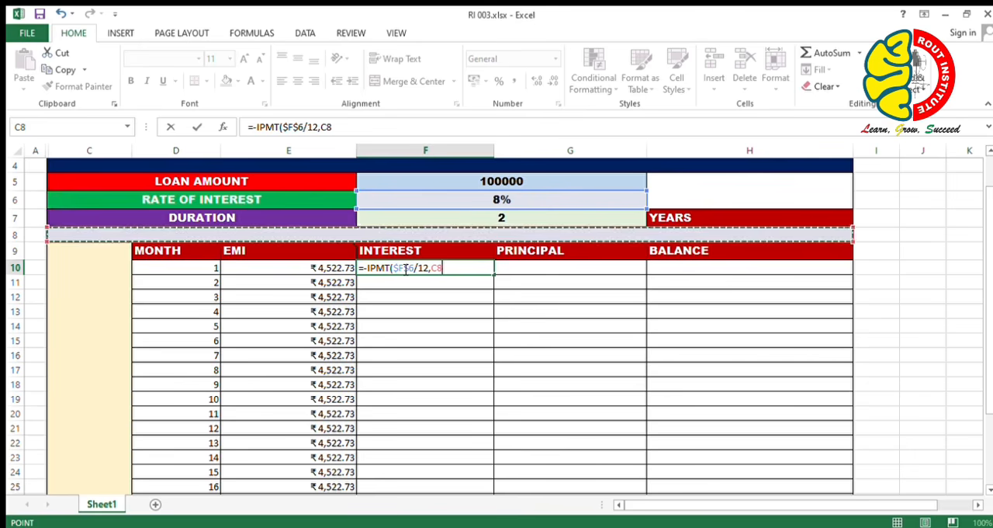
{"action": "key", "text": "Right"}
{"action": "key", "text": "Down"}
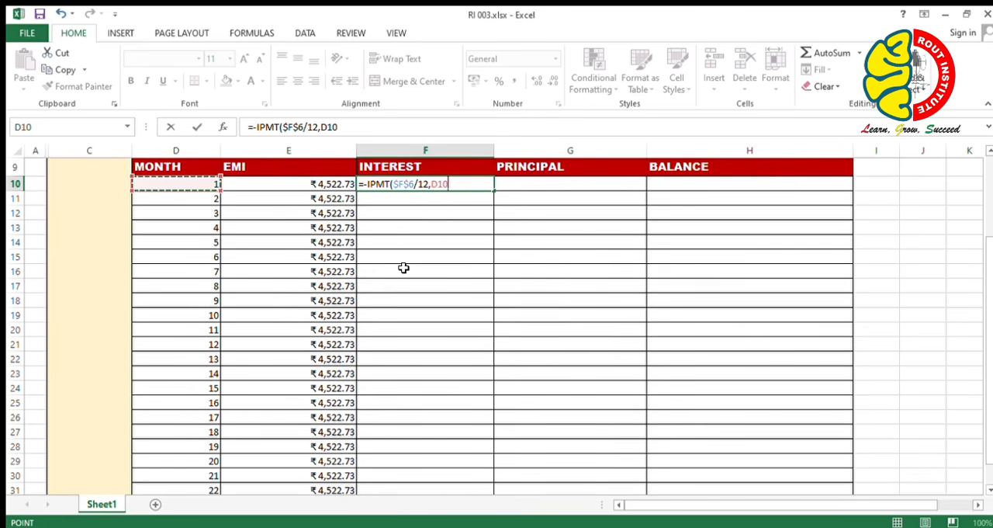
Add the number of payments to the IPMT formula as the absolute duration reference times 12, $F$7*12.
{"action": "type", "text": ","}
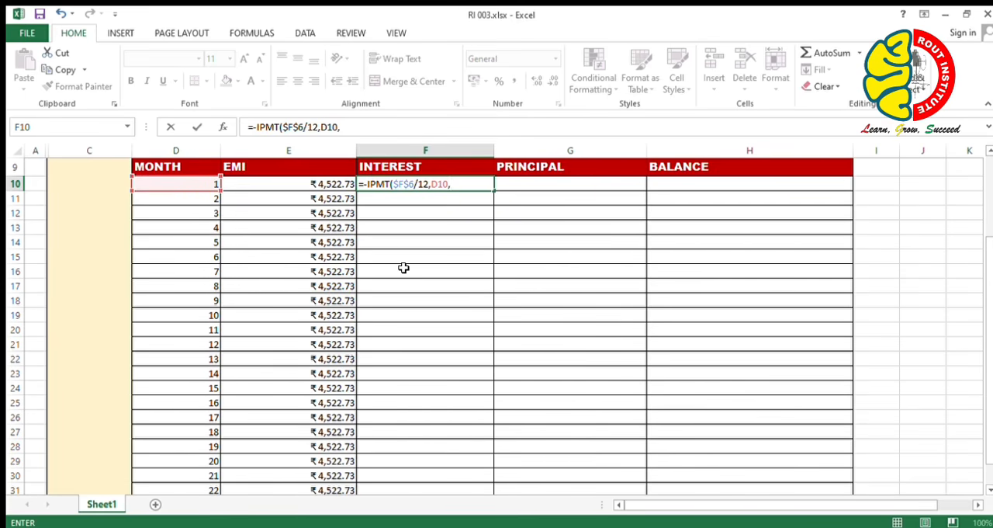
{"action": "scroll", "coordinate": [404, 267], "scroll_direction": "up", "scroll_amount": 2}
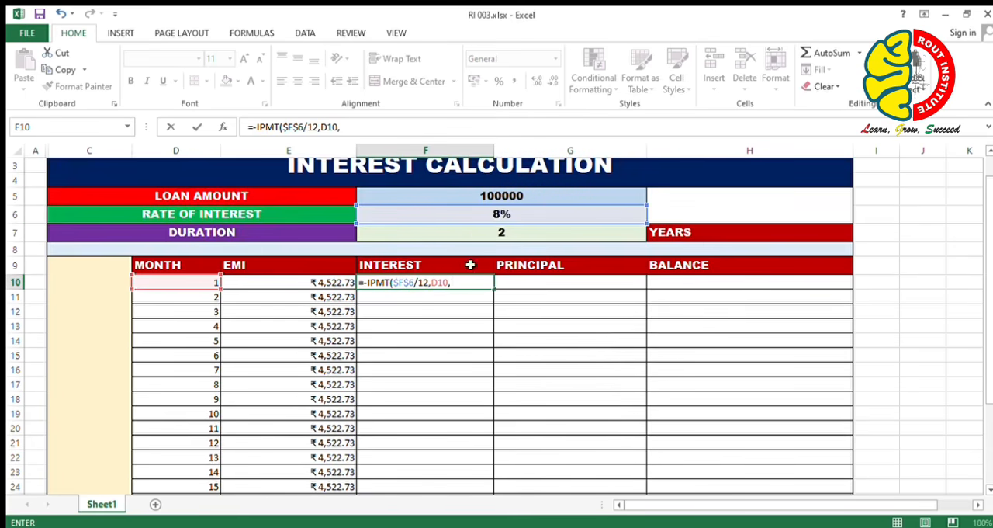
{"action": "left_click", "coordinate": [475, 234]}
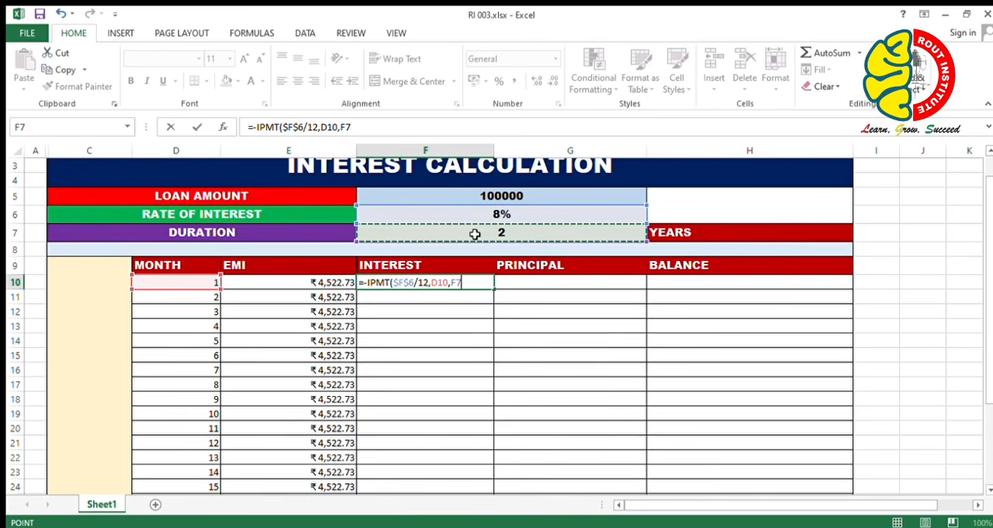
{"action": "key", "text": "F4"}
{"action": "type", "text": "*12,"}
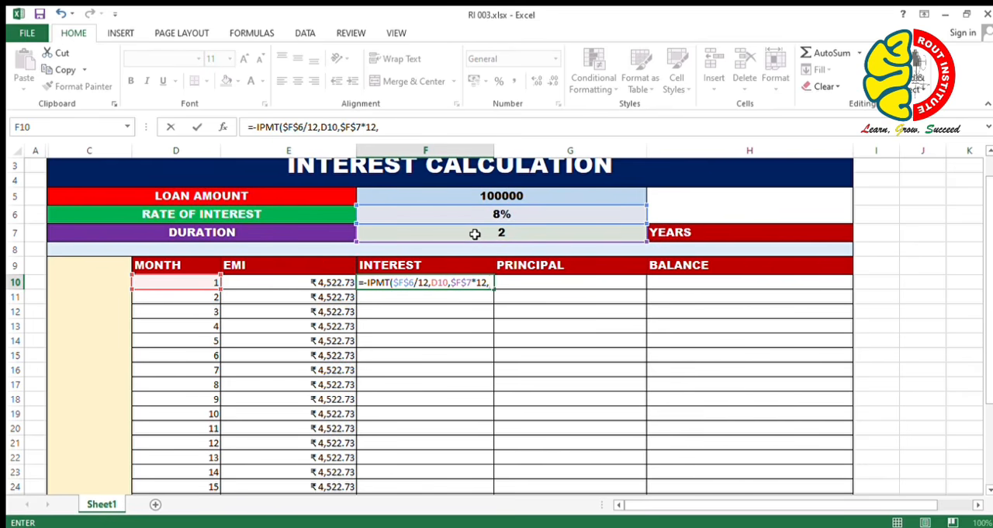
Add the absolute loan amount reference $F$5 as the present value and complete the IPMT formula.
{"action": "left_click", "coordinate": [506, 194]}
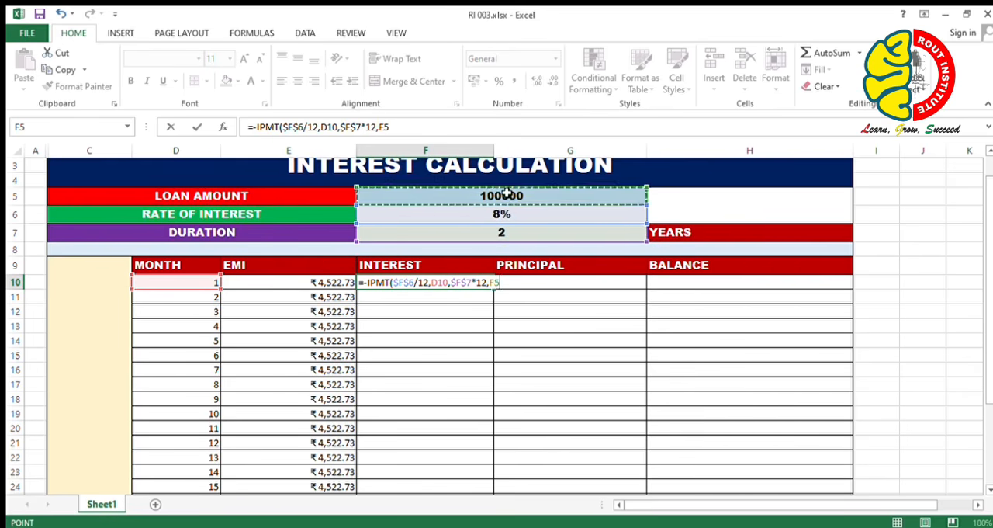
{"action": "key", "text": "F4"}
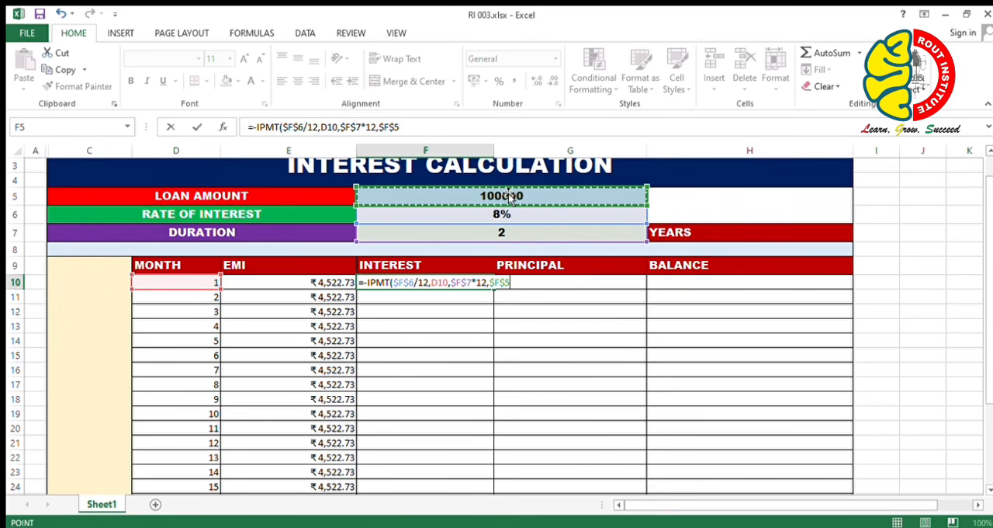
{"action": "key", "text": "Return"}
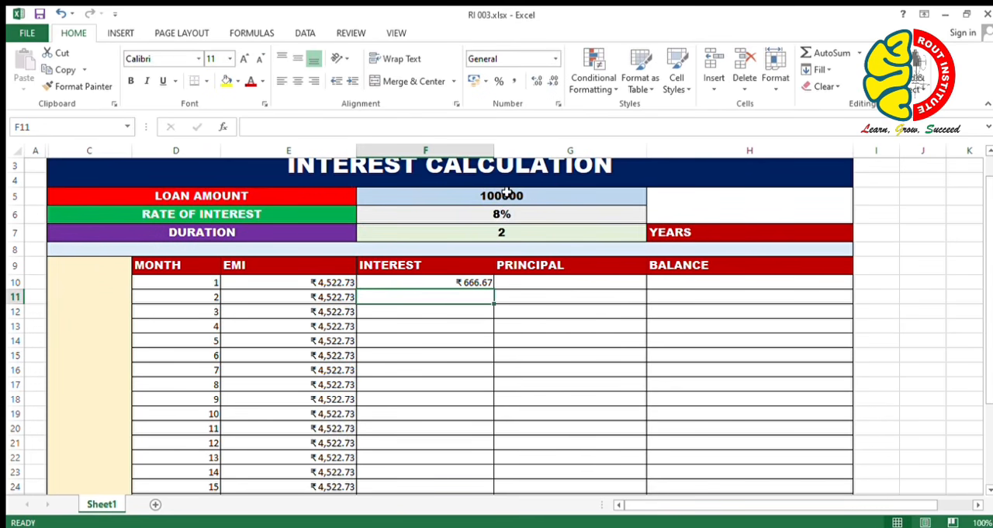
Fill the interest formula from F10 down through month 24 in row 33.
{"action": "left_click", "coordinate": [459, 283]}
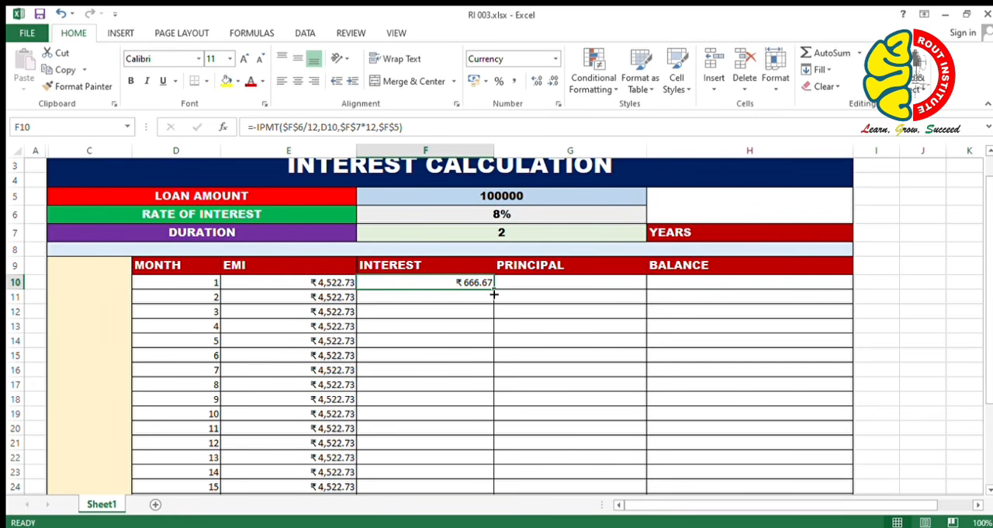
{"action": "double_click", "coordinate": [495, 292]}
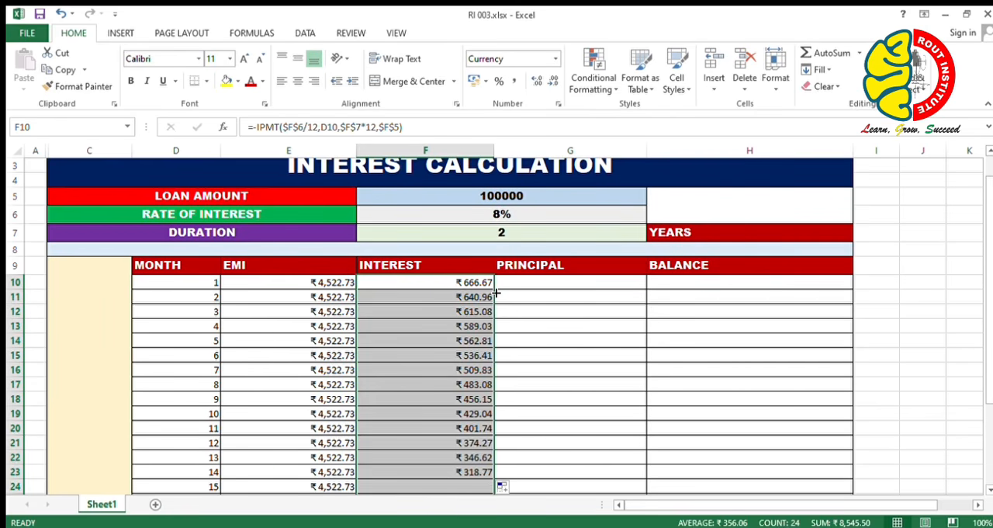
{"action": "scroll", "coordinate": [489, 388], "scroll_direction": "down", "scroll_amount": 2}
{"action": "scroll", "coordinate": [489, 388], "scroll_direction": "down", "scroll_amount": 2}
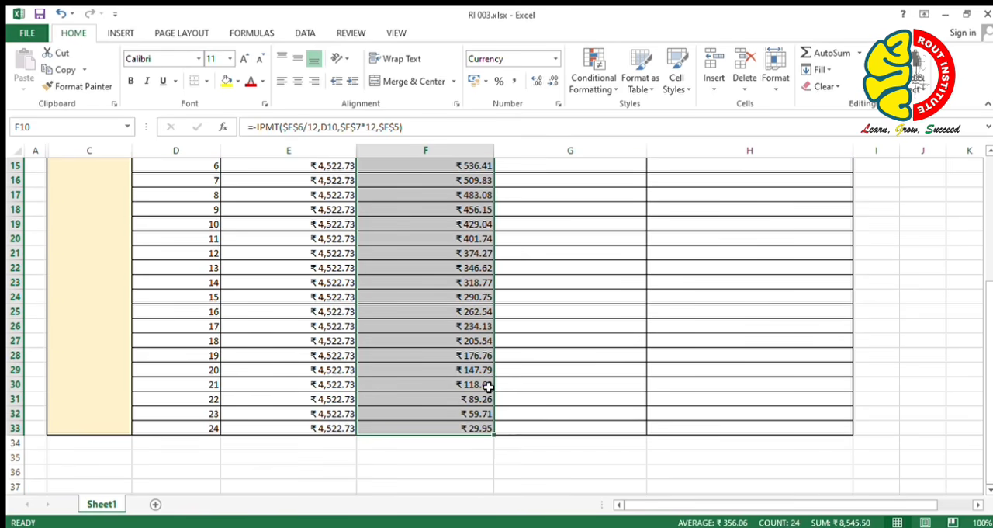
{"action": "scroll", "coordinate": [485, 384], "scroll_direction": "up", "scroll_amount": 3}
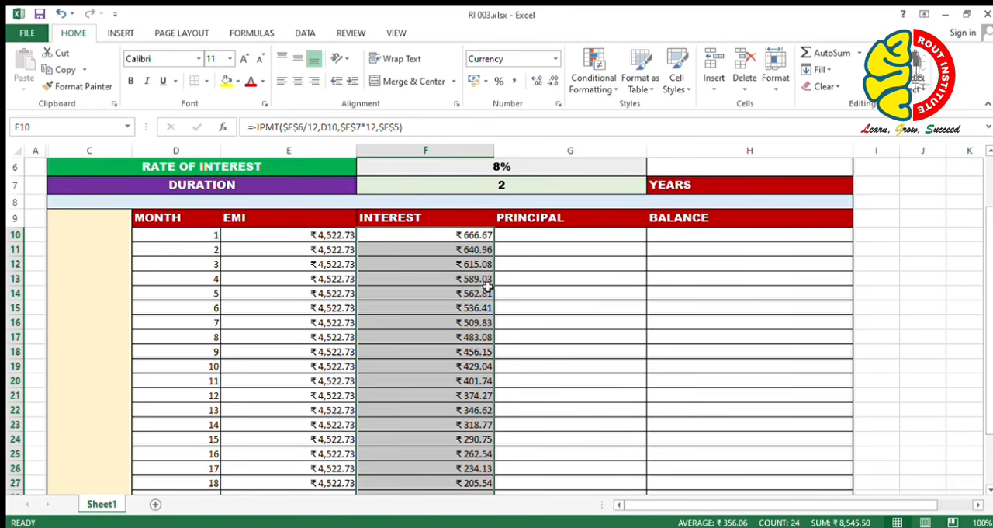
Start a negated PPMT formula in G10 with the absolute interest rate reference divided by 12, $F$6/12, as the rate.
{"action": "left_click", "coordinate": [539, 234]}
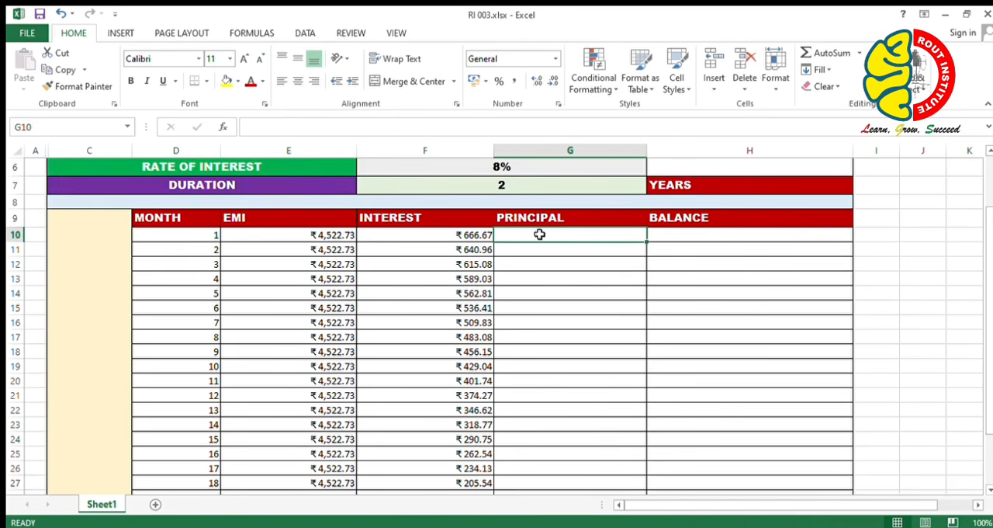
{"action": "type", "text": "="}
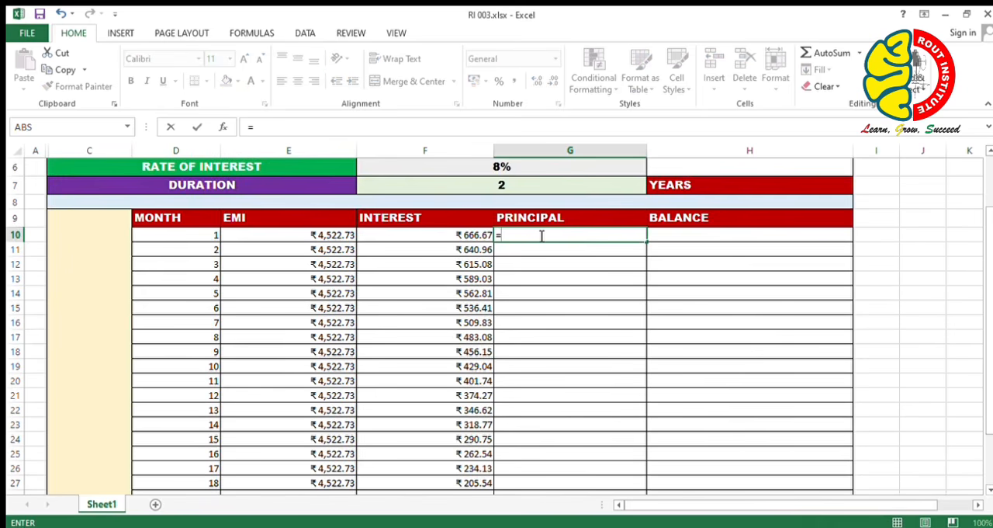
{"action": "type", "text": "-ppm"}
{"action": "key", "text": "Tab"}
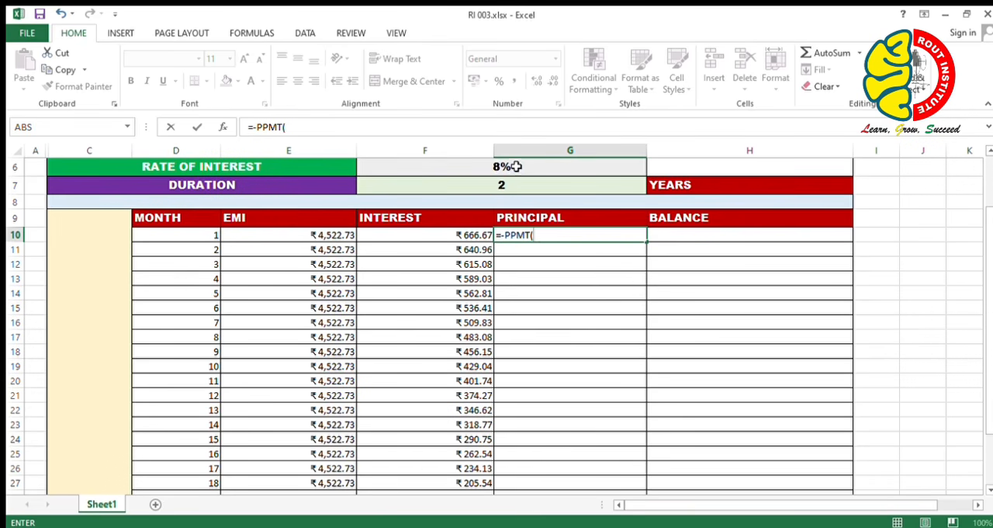
{"action": "left_click", "coordinate": [515, 167]}
{"action": "key", "text": "F4"}
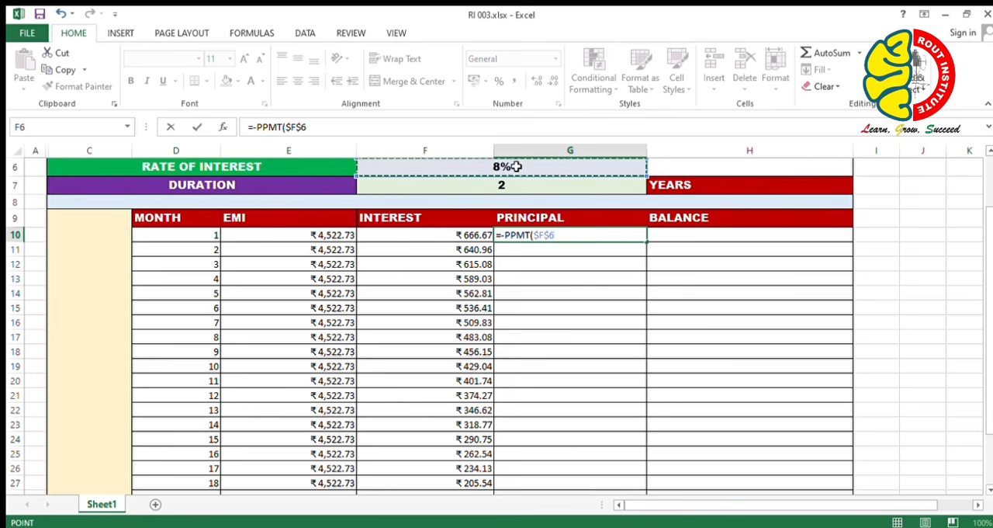
{"action": "type", "text": "/12"}
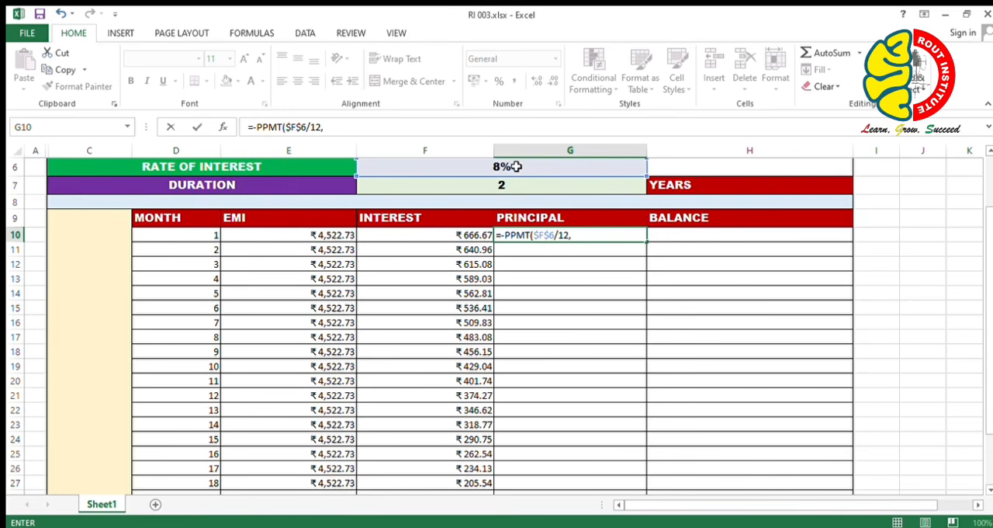
{"action": "type", "text": ","}
Add the month cell D10 as the period and $F$7*12 as the number of payments to the PPMT formula.
{"action": "left_click", "coordinate": [207, 235]}
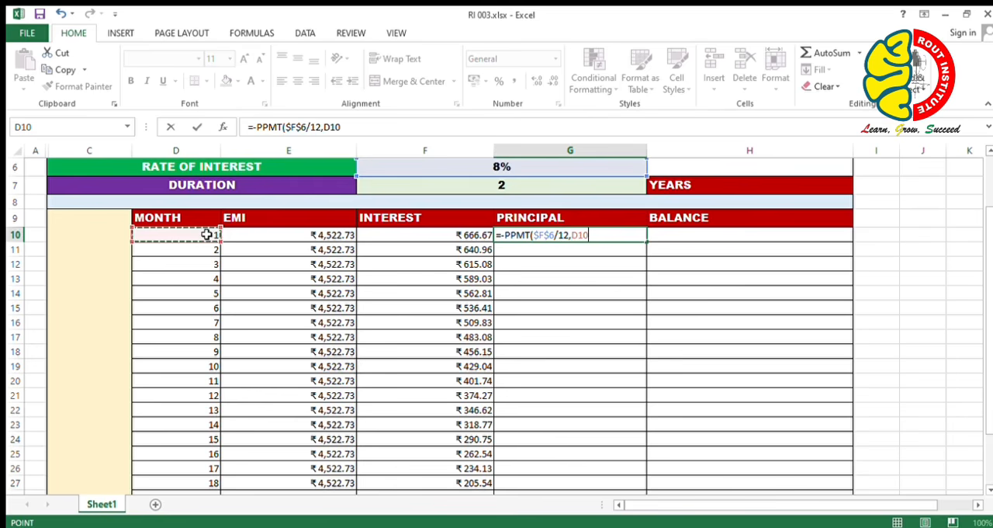
{"action": "type", "text": ","}
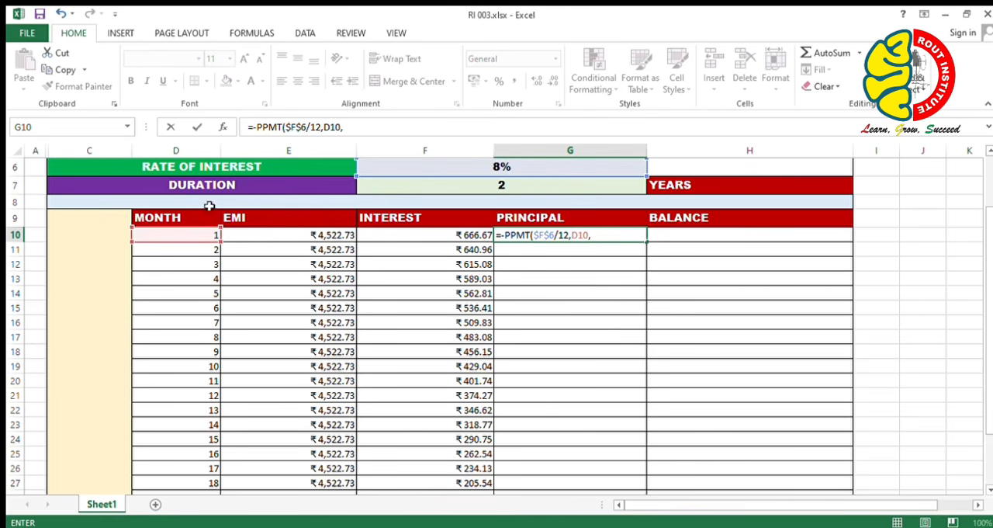
{"action": "left_click", "coordinate": [461, 191]}
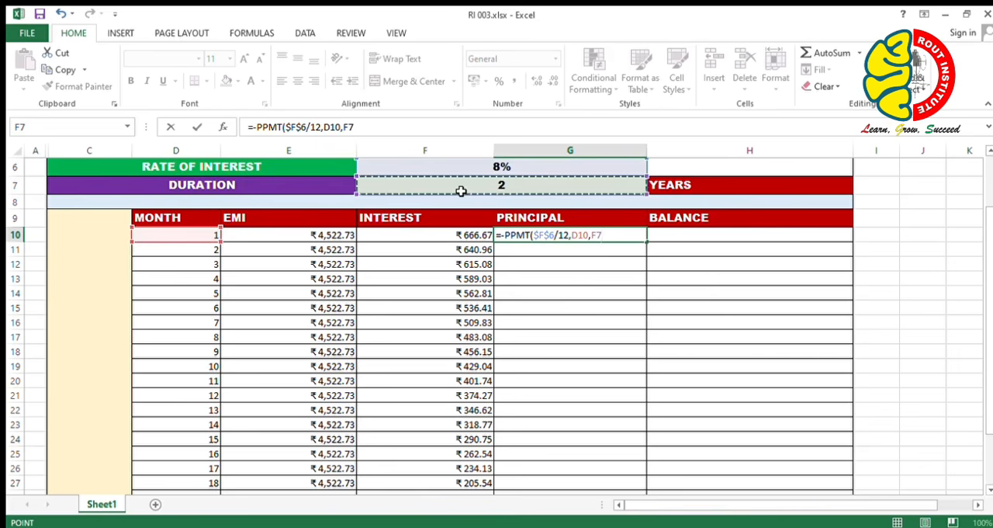
{"action": "key", "text": "F4"}
{"action": "type", "text": "*1"}
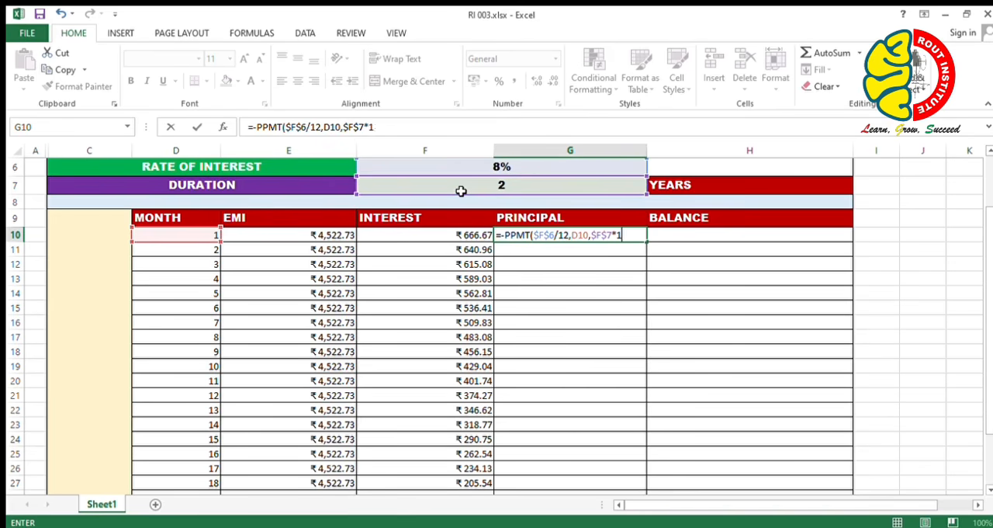
{"action": "type", "text": "2,"}
Add the absolute loan amount reference $F$5 as the present value and complete the PPMT formula.
{"action": "scroll", "coordinate": [500, 171], "scroll_direction": "up", "scroll_amount": 1}
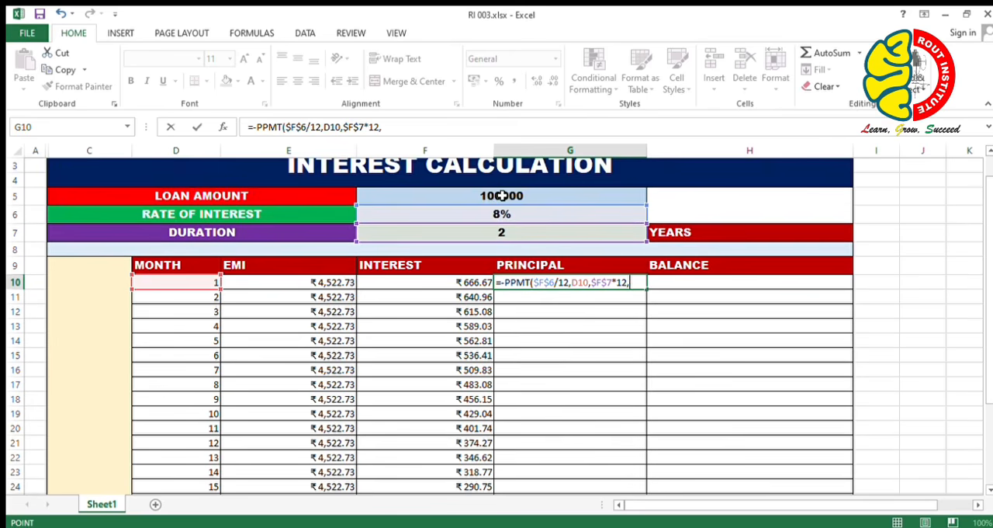
{"action": "left_click", "coordinate": [502, 195]}
{"action": "key", "text": "F4"}
{"action": "type", "text": ")"}
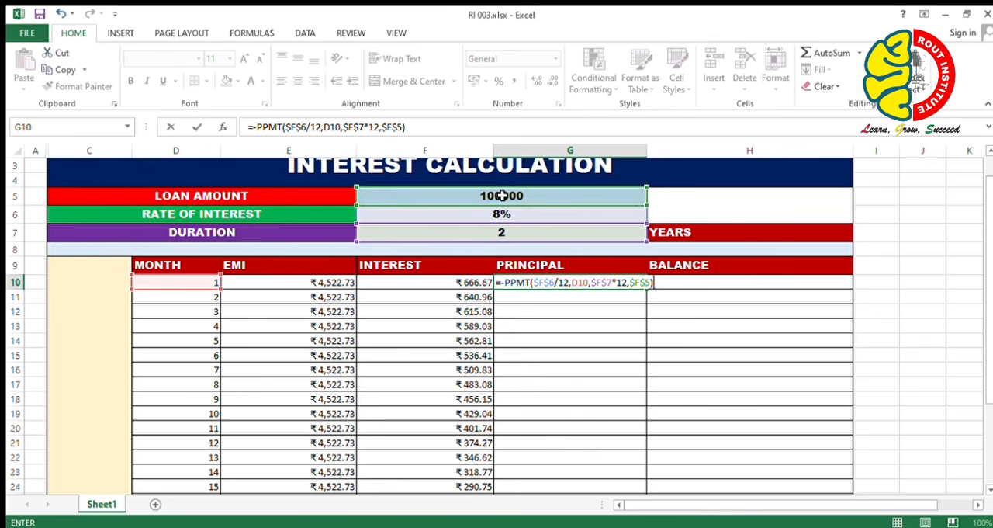
{"action": "key", "text": "Return"}
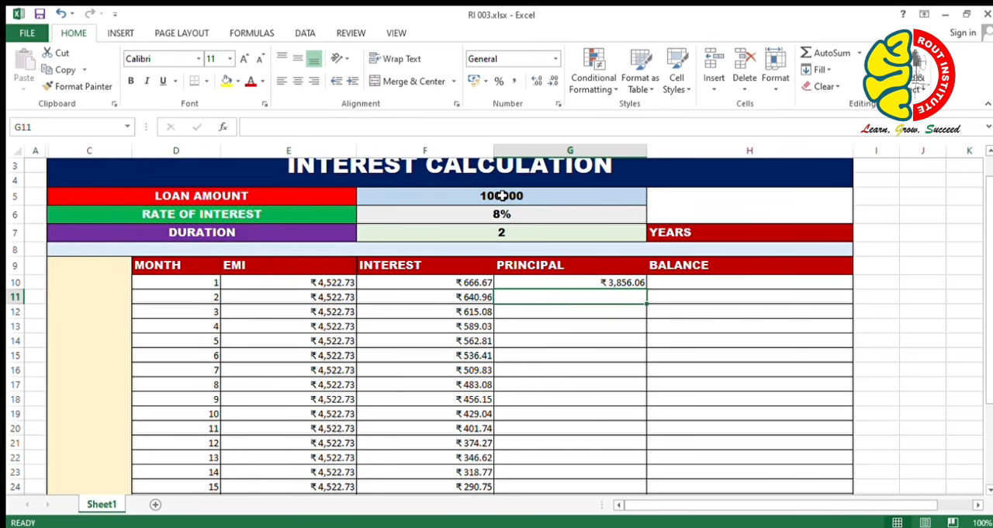
Fill the principal formula from G10 down through month 24 in row 33.
{"action": "left_click", "coordinate": [612, 282]}
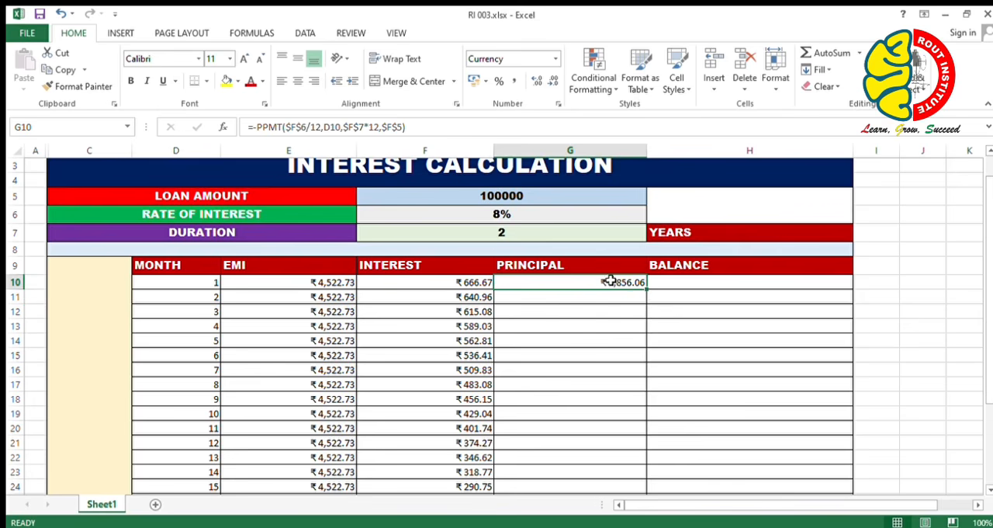
{"action": "double_click", "coordinate": [649, 294]}
{"action": "scroll", "coordinate": [656, 356], "scroll_direction": "down", "scroll_amount": 2}
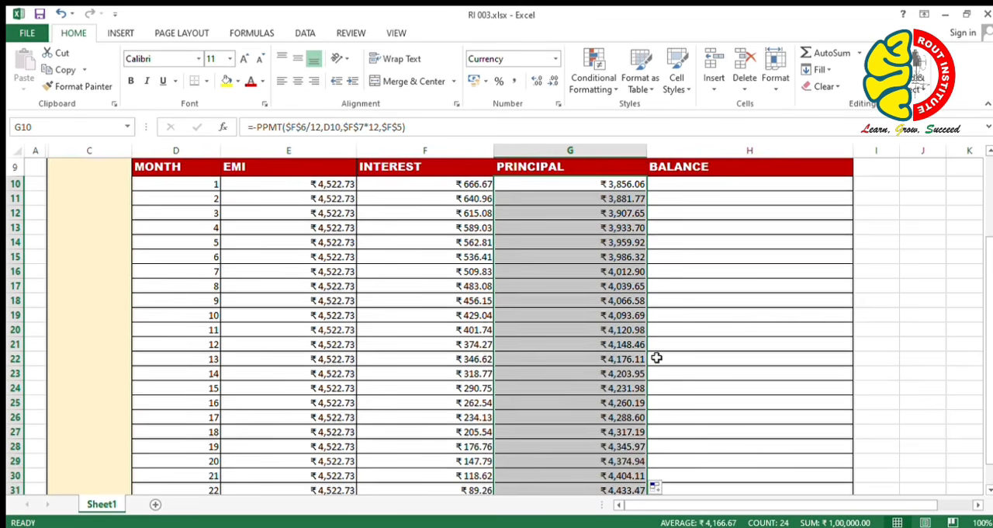
{"action": "scroll", "coordinate": [656, 357], "scroll_direction": "up", "scroll_amount": 1}
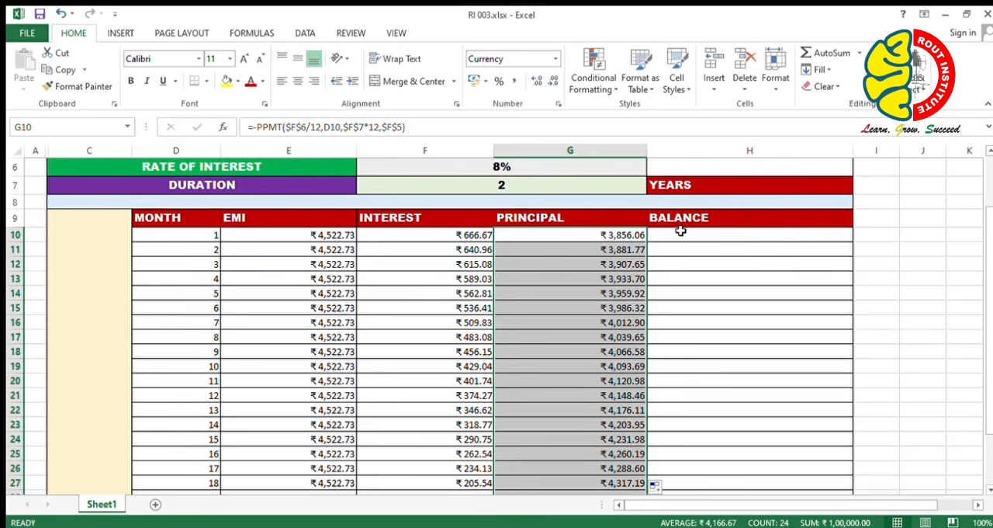
Calculate the first month's balance in H10 as the loan amount minus that month's principal, =F5-G10.
{"action": "left_click", "coordinate": [681, 234]}
{"action": "type", "text": "="}
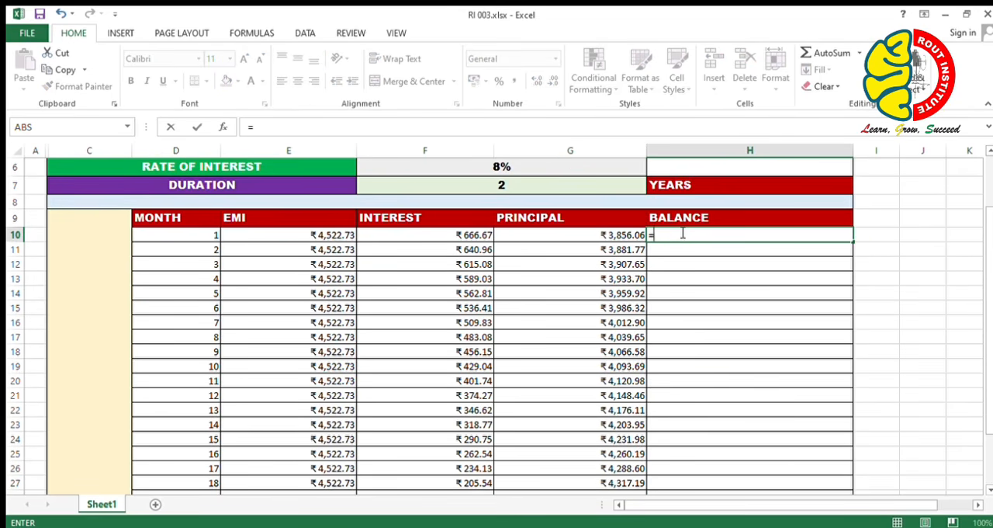
{"action": "key", "text": "Up"}
{"action": "key", "text": "Up"}
{"action": "key", "text": "Up"}
{"action": "key", "text": "Up"}
{"action": "key", "text": "Up"}
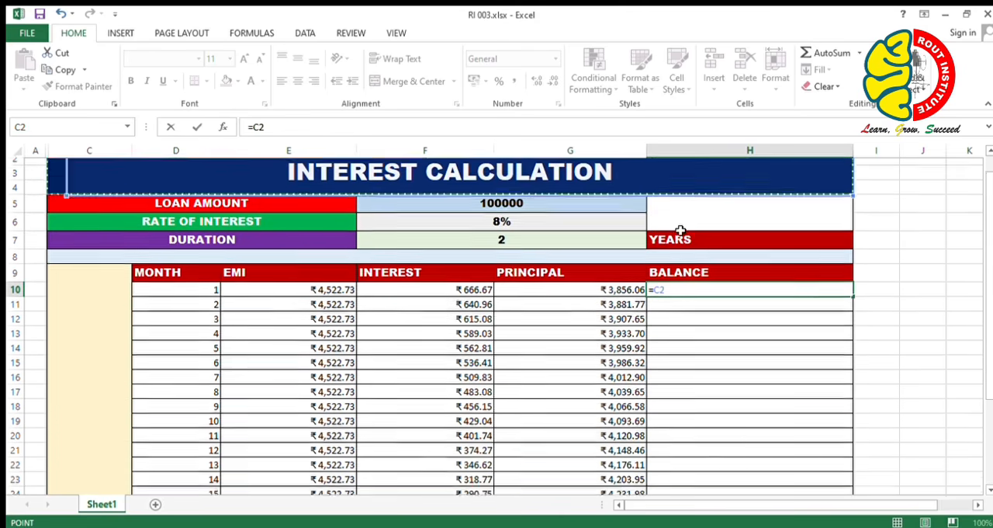
{"action": "left_click", "coordinate": [581, 219]}
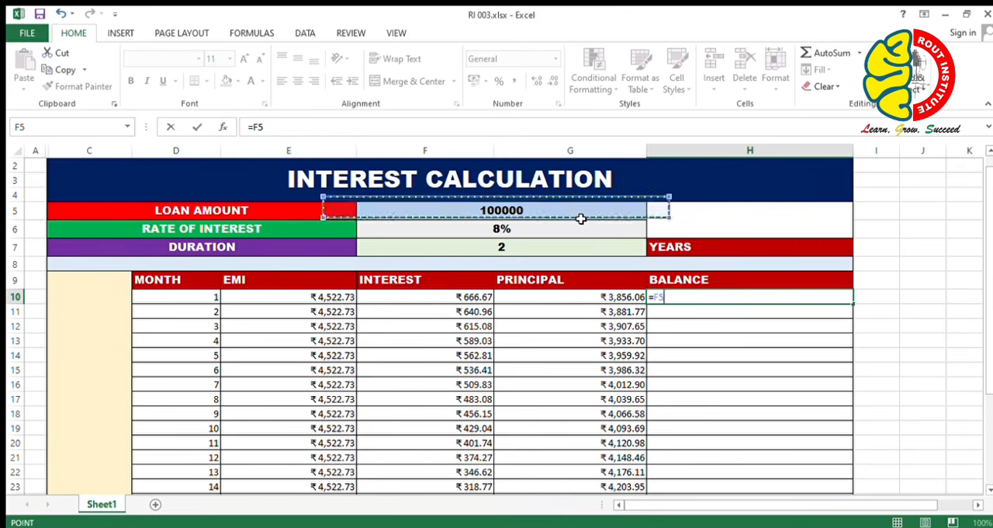
{"action": "type", "text": "-"}
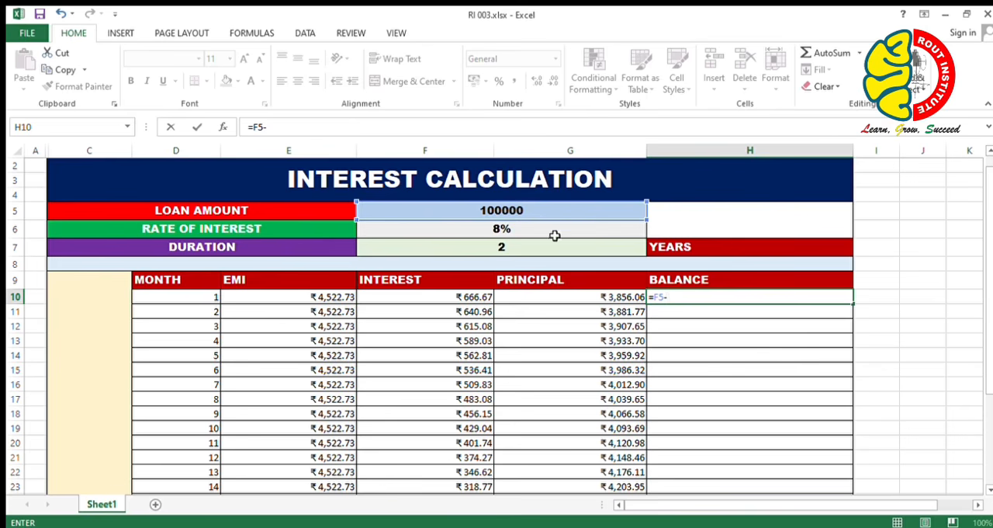
{"action": "left_click", "coordinate": [554, 303]}
{"action": "key", "text": "Return"}
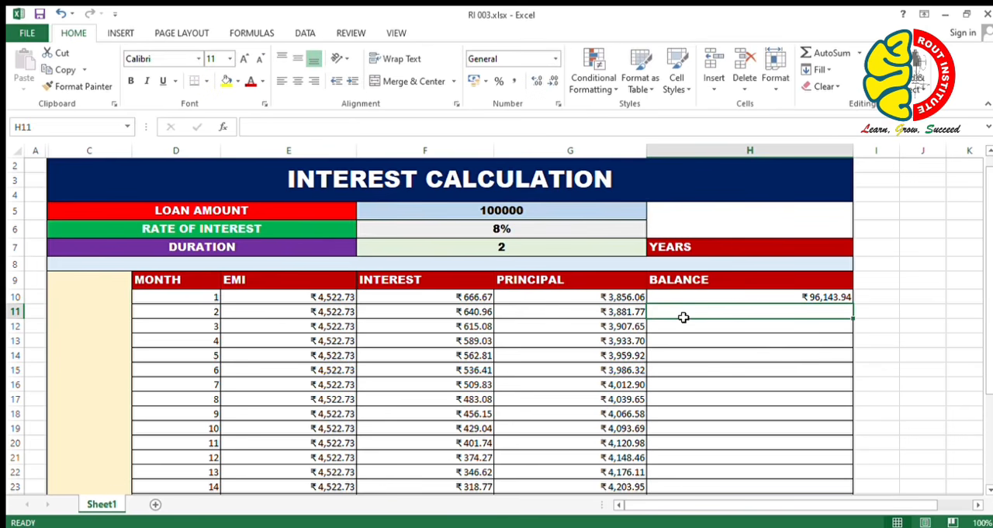
Calculate the second month's balance in H11 as the previous balance minus that month's principal, =H10-G11.
{"action": "type", "text": "="}
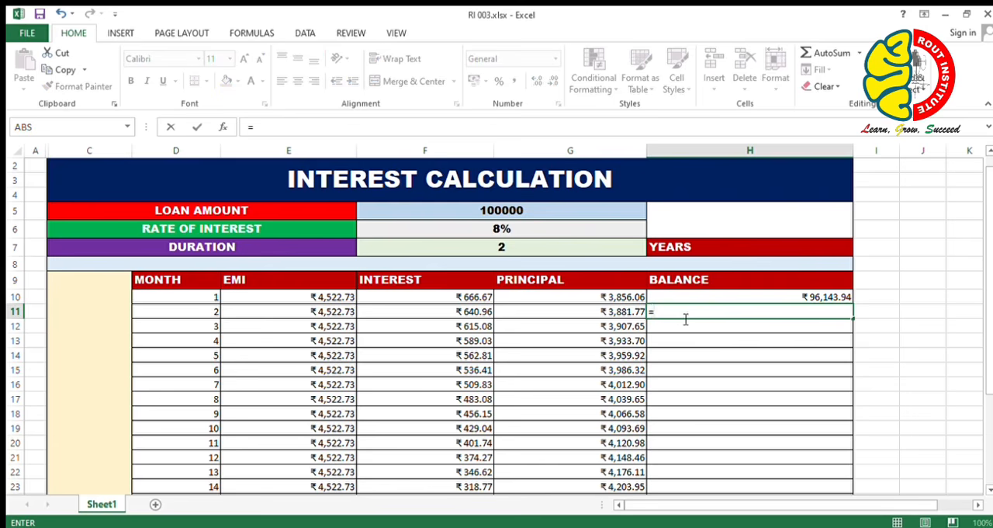
{"action": "left_click", "coordinate": [774, 301]}
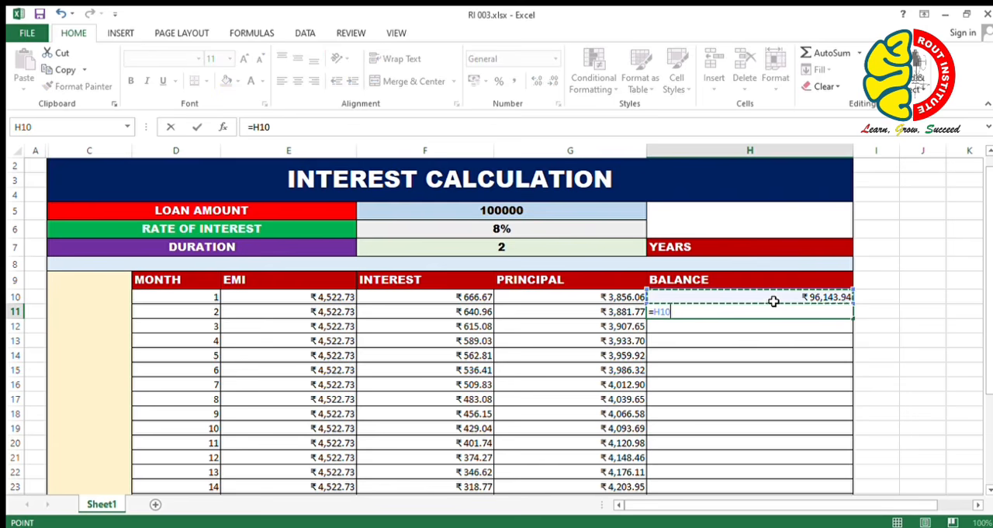
{"action": "type", "text": "-"}
{"action": "left_click", "coordinate": [613, 311]}
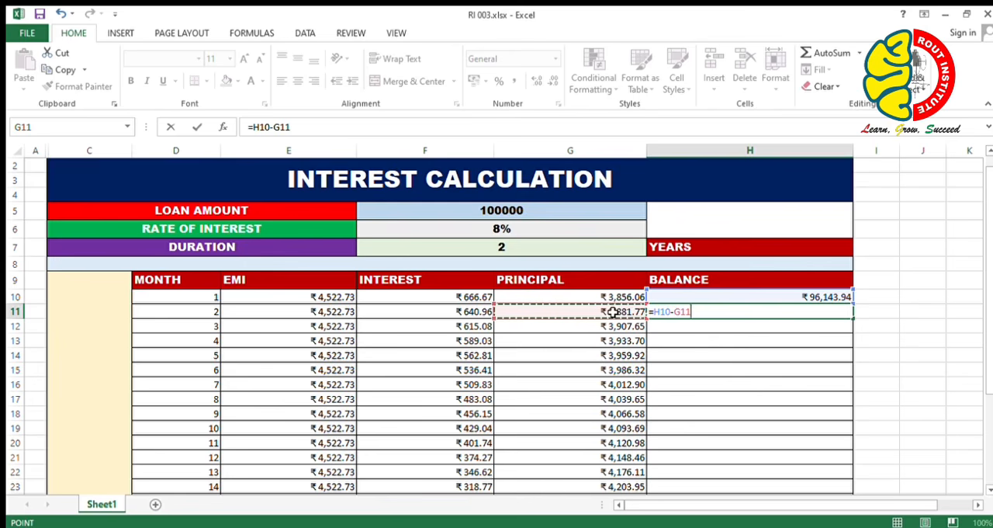
{"action": "key", "text": "Return"}
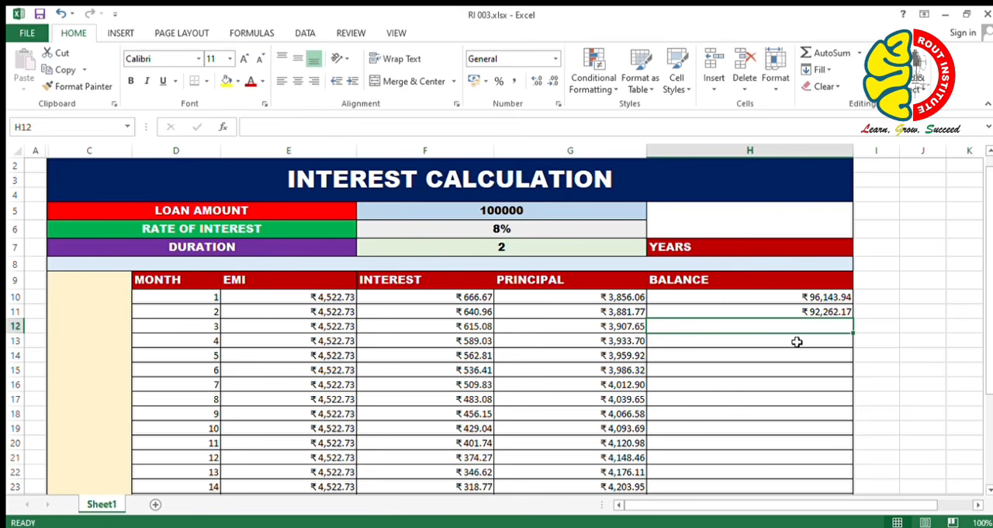
Fill the balance formula from H11 down through month 24 in row 33.
{"action": "left_click", "coordinate": [811, 312]}
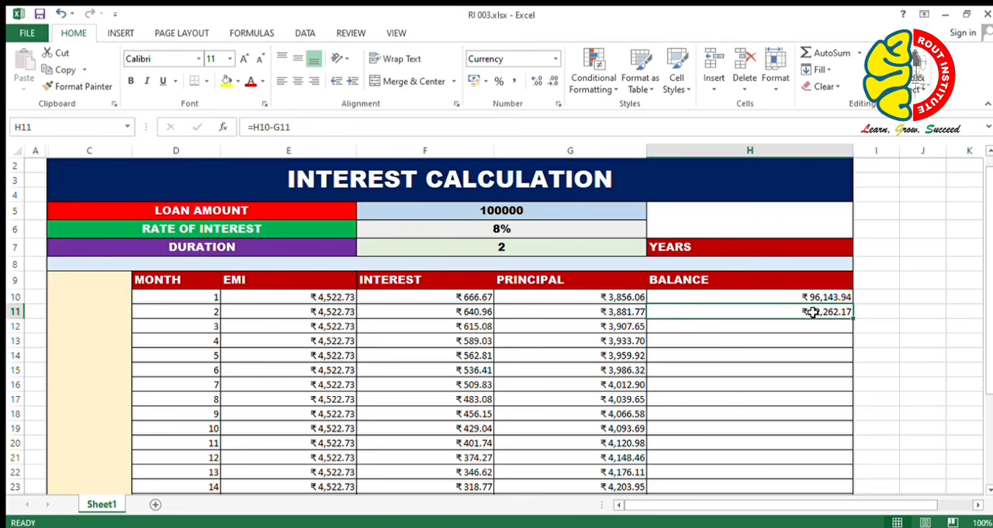
{"action": "double_click", "coordinate": [852, 318]}
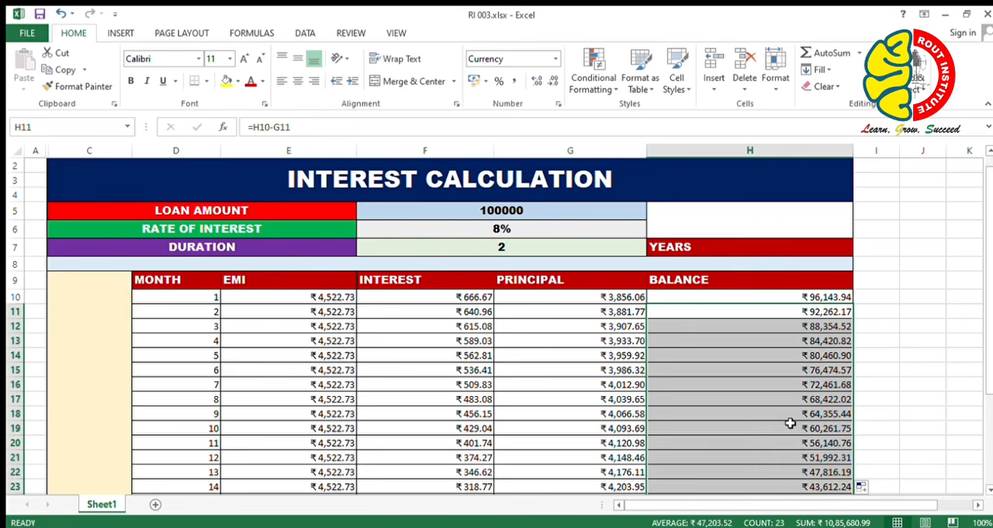
{"action": "scroll", "coordinate": [790, 423], "scroll_direction": "down", "scroll_amount": 5}
{"action": "scroll", "coordinate": [811, 415], "scroll_direction": "up", "scroll_amount": 5}
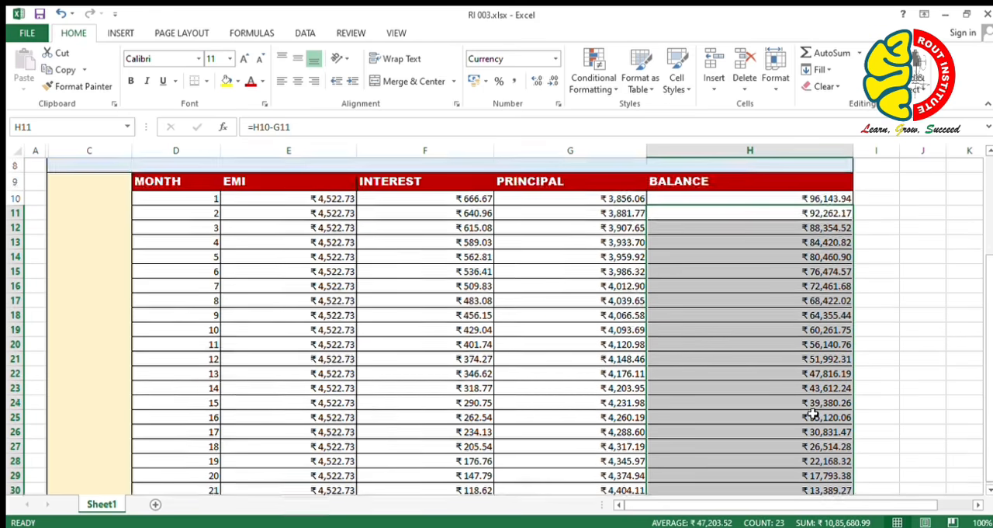